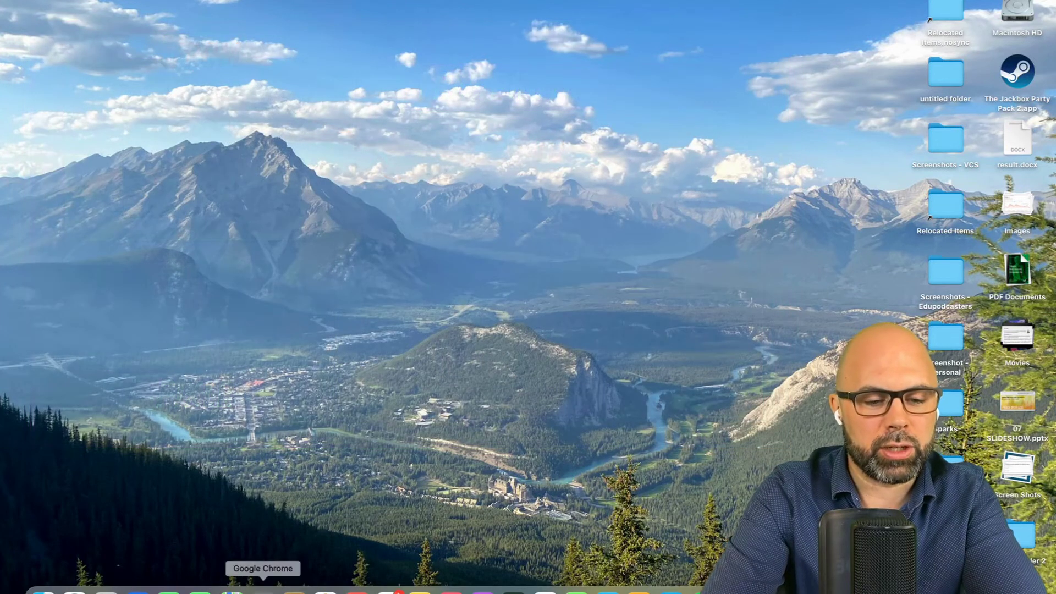
- From Chrome, open the four-kittens JPEG in a new Pixlr E photo editing project
{"action": "left_click", "coordinate": [263, 591]}
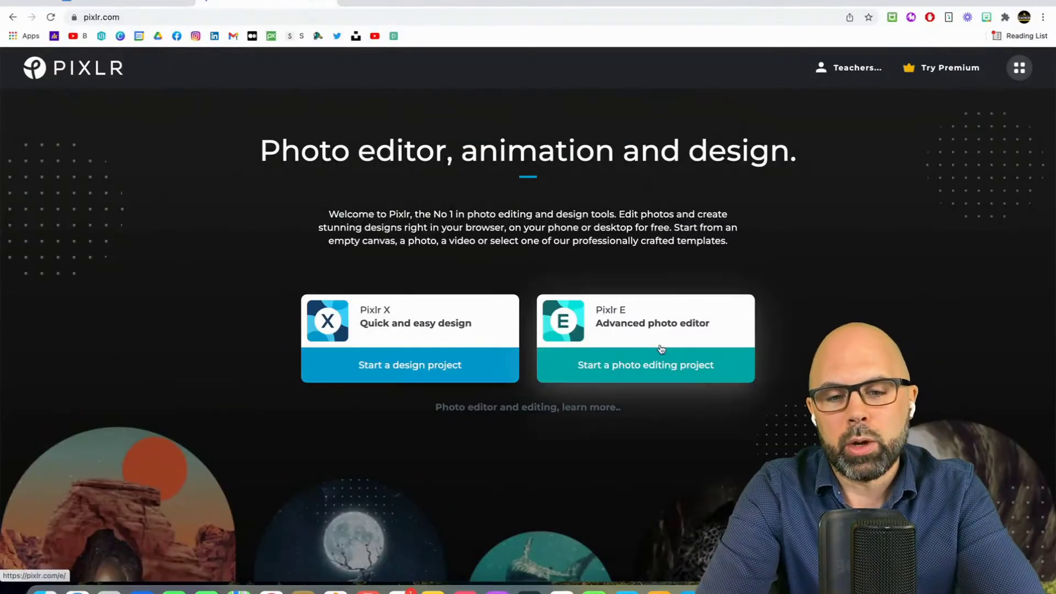
{"action": "left_click", "coordinate": [652, 374]}
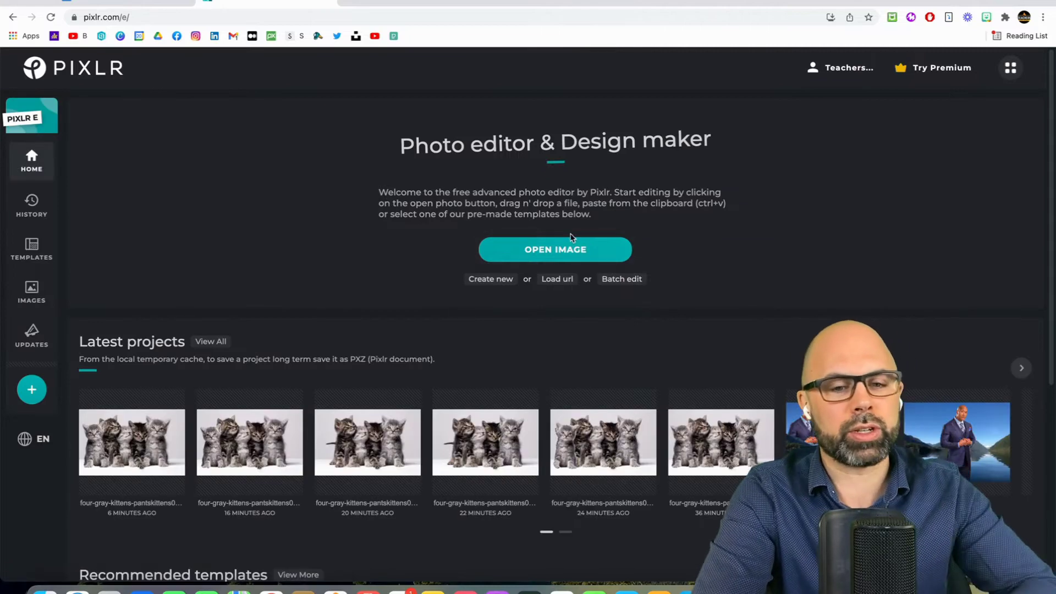
{"action": "left_click", "coordinate": [560, 255]}
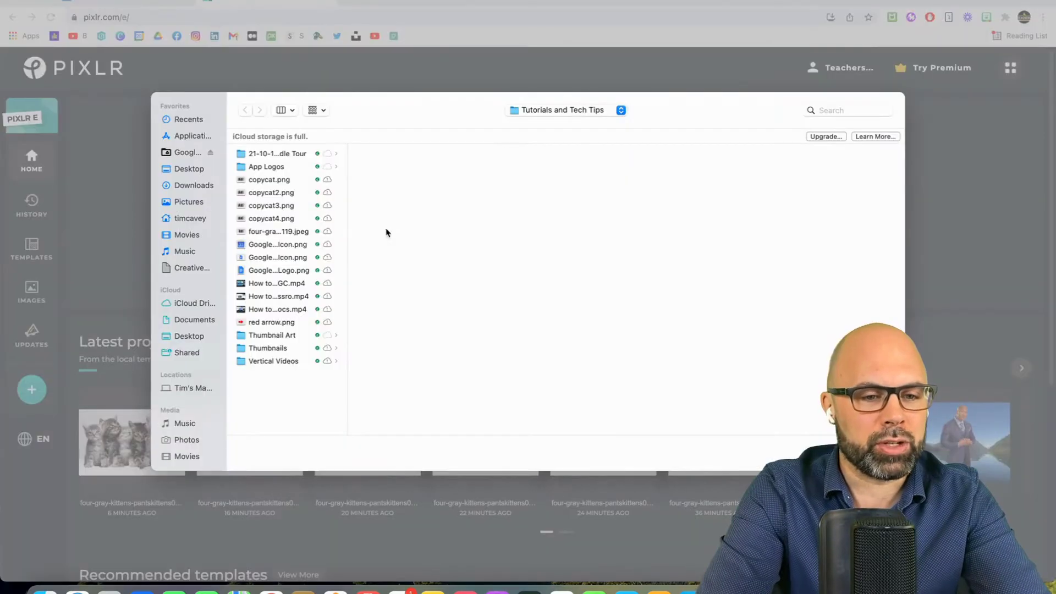
{"action": "left_click", "coordinate": [278, 232]}
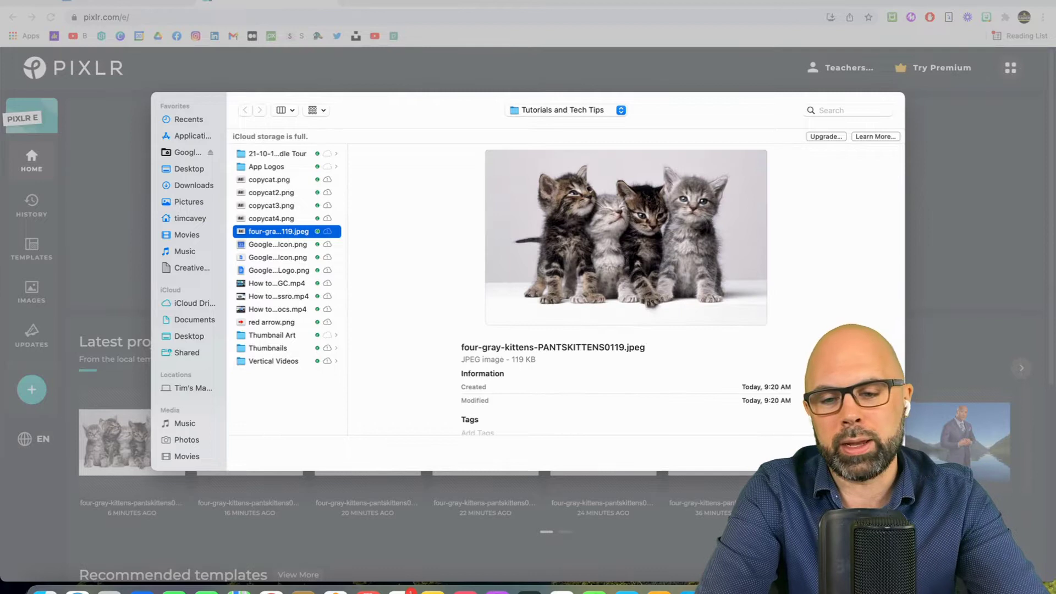
{"action": "key", "text": "Return"}
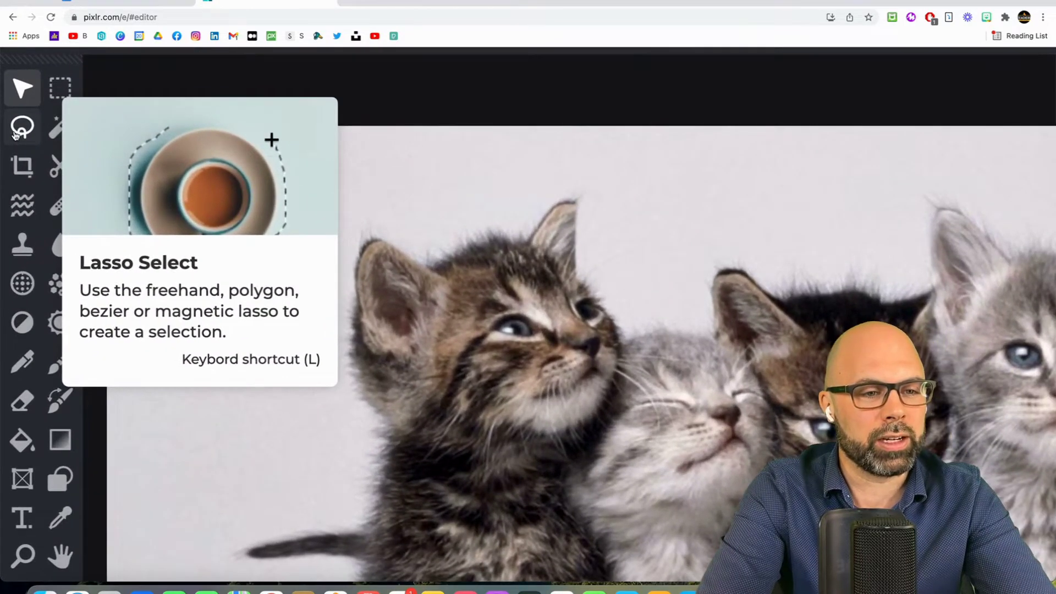
- Set the Lasso Select tool to Magnetic and fit the whole kitten photo in view
{"action": "left_click", "coordinate": [21, 131]}
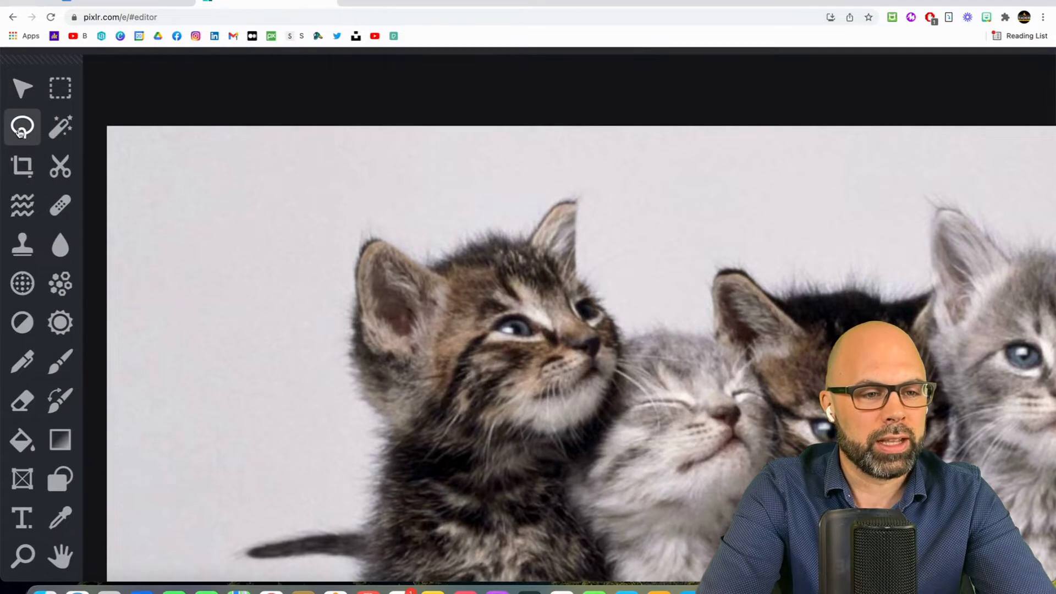
{"action": "scroll", "coordinate": [26, 126], "scroll_direction": "up", "scroll_amount": 3}
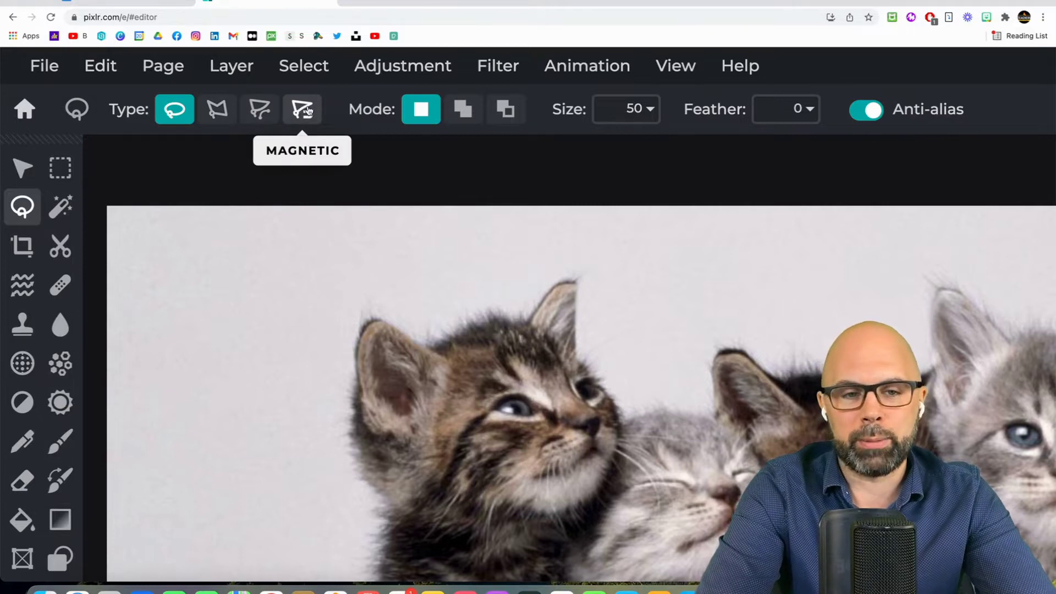
{"action": "left_click", "coordinate": [306, 111]}
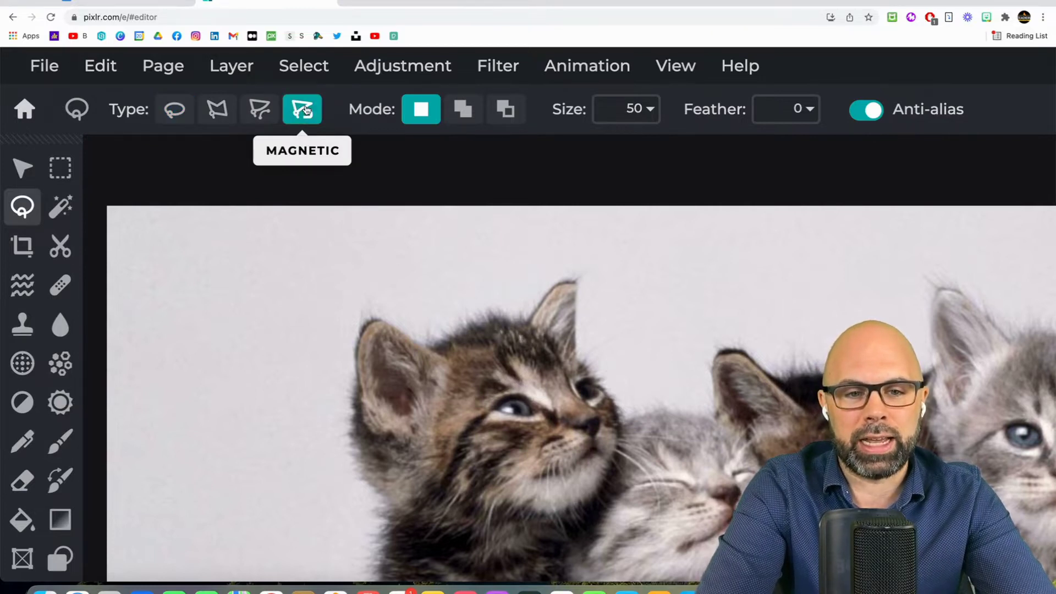
{"action": "key", "text": "super+minus"}
{"action": "key", "text": "super+minus"}
{"action": "key", "text": "super+minus"}
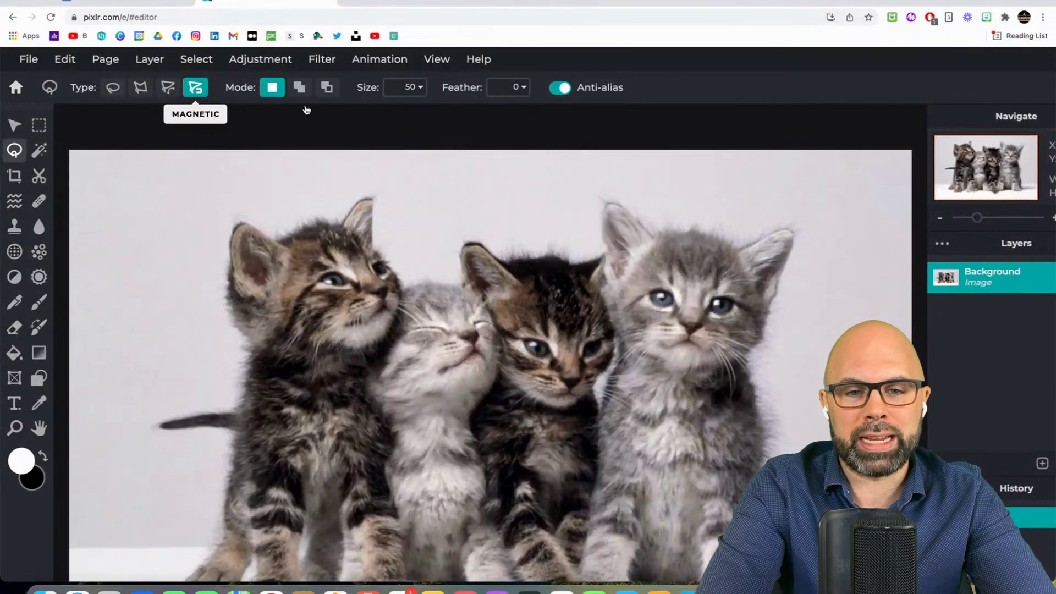
{"action": "scroll", "coordinate": [305, 106], "scroll_direction": "up", "scroll_amount": 5}
{"action": "scroll", "coordinate": [305, 106], "scroll_direction": "down", "scroll_amount": 4}
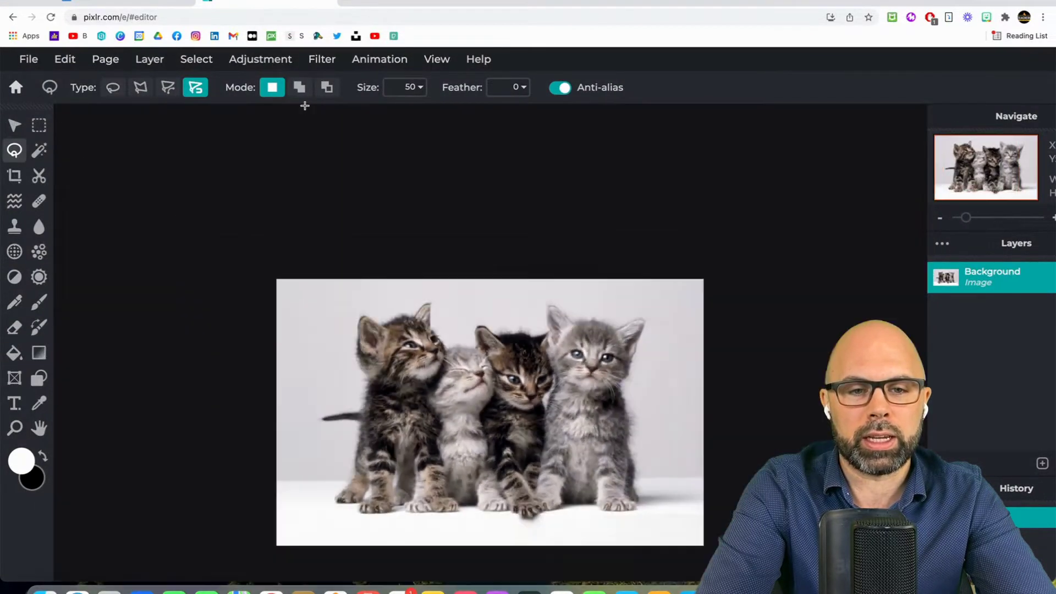
{"action": "scroll", "coordinate": [304, 105], "scroll_direction": "up", "scroll_amount": 3}
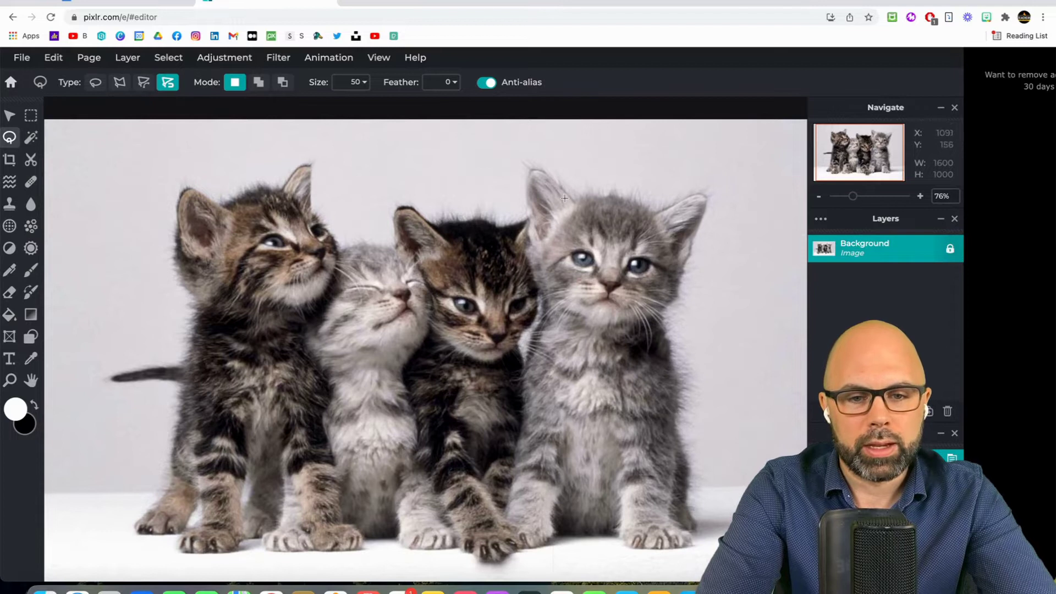
- Trace the magnetic lasso around the rightmost grey kitten's ears, head and body
{"action": "mouse_move", "coordinate": [525, 213]}
{"action": "left_mouse_down"}
{"action": "mouse_move", "coordinate": [526, 173]}
{"action": "mouse_move", "coordinate": [561, 179]}
{"action": "left_mouse_up"}
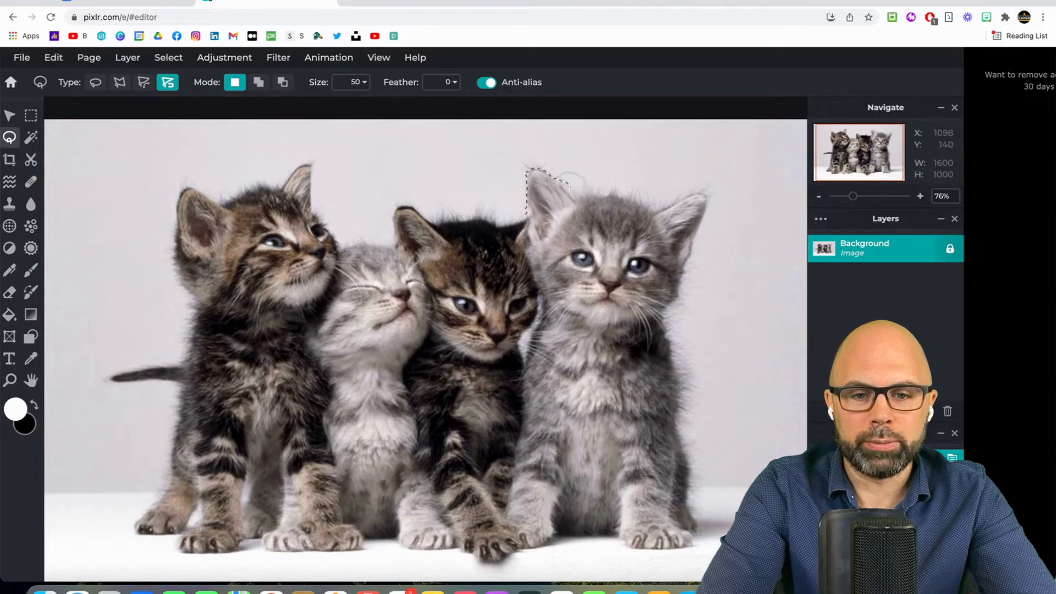
{"action": "mouse_move", "coordinate": [583, 192]}
{"action": "left_mouse_down"}
{"action": "mouse_move", "coordinate": [609, 187]}
{"action": "mouse_move", "coordinate": [659, 201]}
{"action": "mouse_move", "coordinate": [706, 189]}
{"action": "mouse_move", "coordinate": [664, 320]}
{"action": "mouse_move", "coordinate": [686, 416]}
{"action": "mouse_move", "coordinate": [697, 529]}
{"action": "mouse_move", "coordinate": [688, 548]}
{"action": "mouse_move", "coordinate": [616, 536]}
{"action": "mouse_move", "coordinate": [524, 546]}
{"action": "mouse_move", "coordinate": [511, 533]}
{"action": "mouse_move", "coordinate": [539, 298]}
{"action": "mouse_move", "coordinate": [526, 217]}
{"action": "left_mouse_up"}
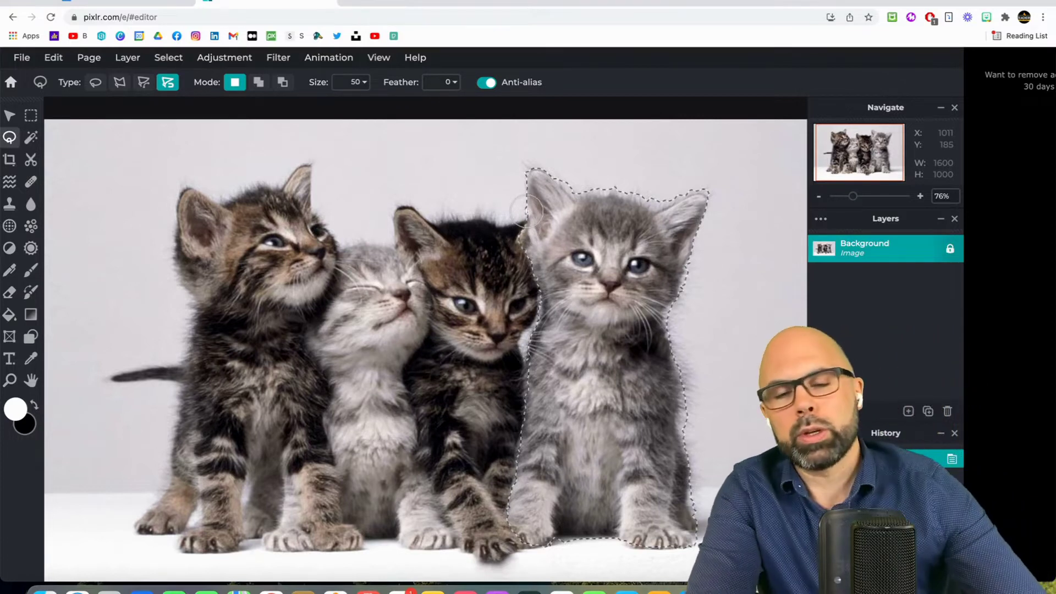
- Close the kitten outline, then copy and paste it onto a new layer
{"action": "left_click", "coordinate": [527, 210]}
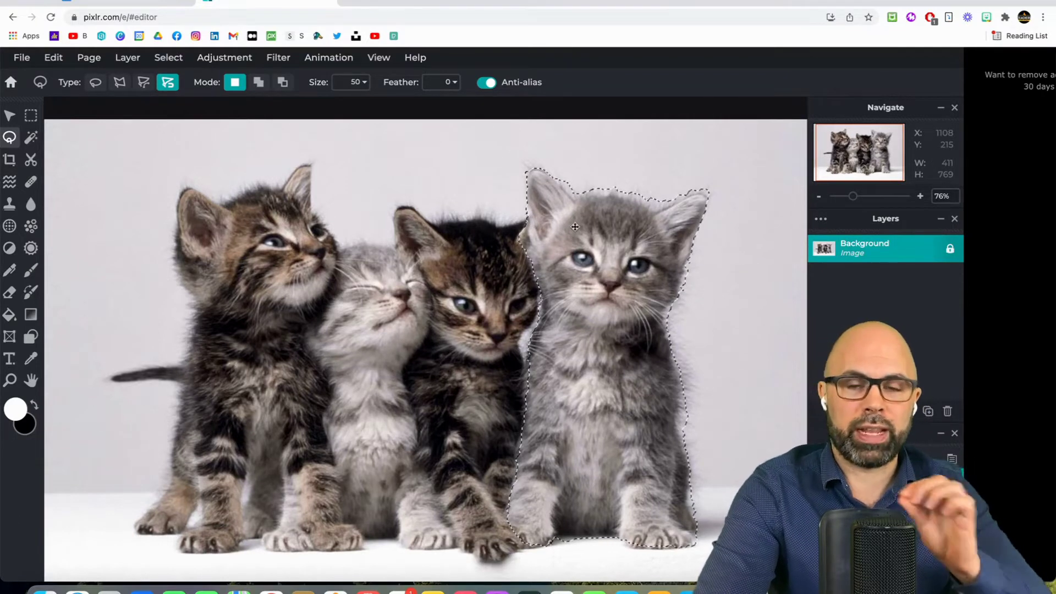
{"action": "key", "text": "super+c"}
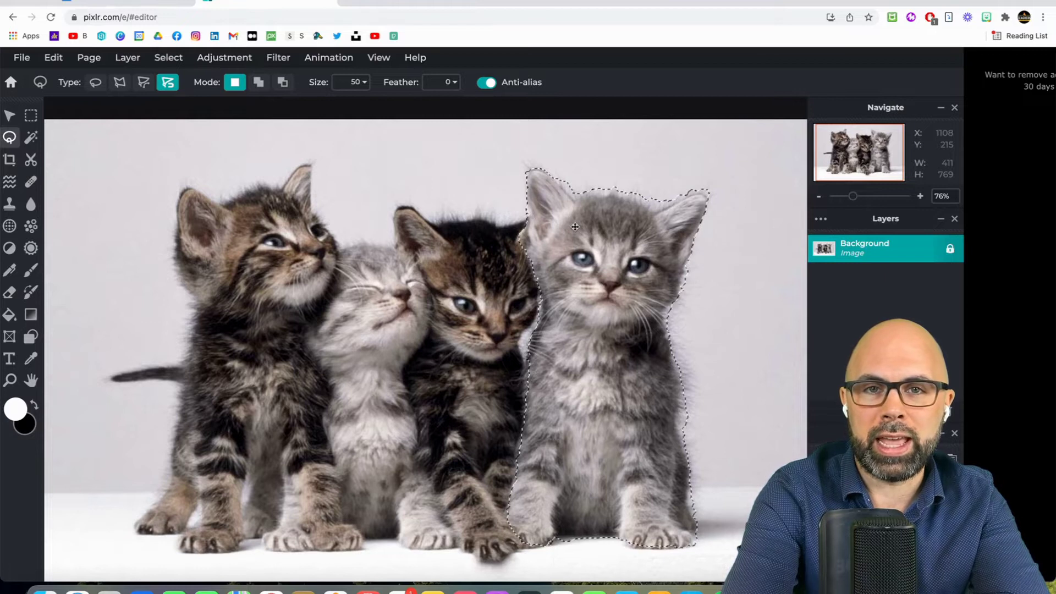
{"action": "key", "text": "super+v"}
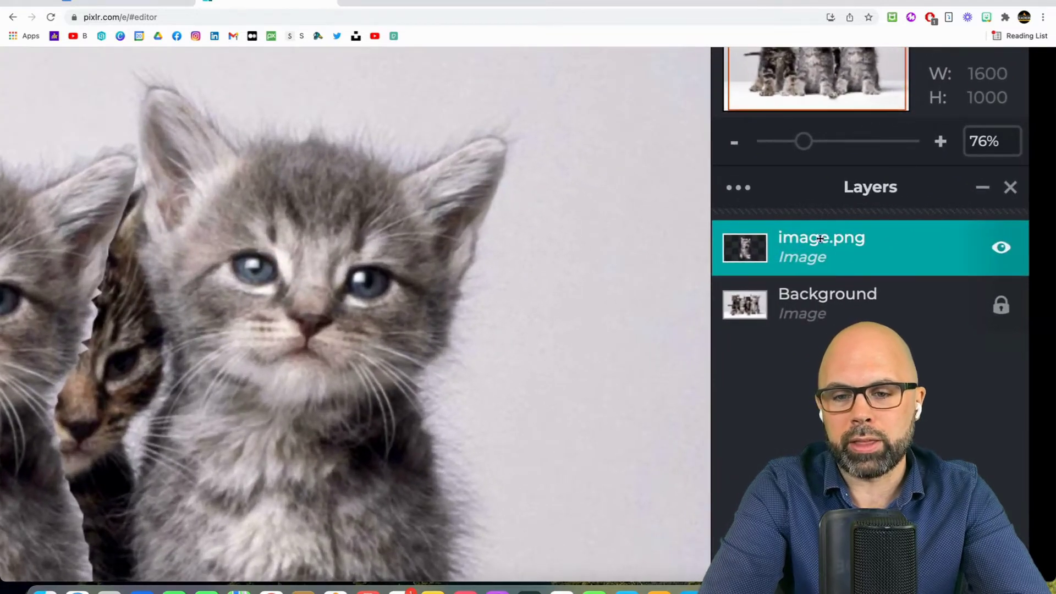
- Rename the pasted layer to copycat.png
{"action": "double_click", "coordinate": [814, 239]}
{"action": "left_click", "coordinate": [467, 300]}
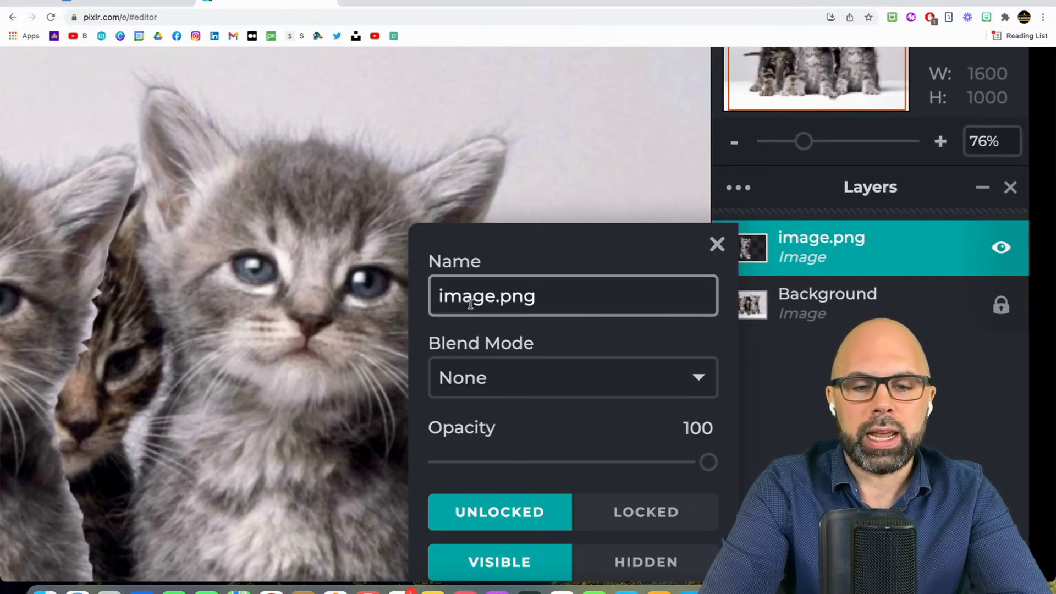
{"action": "double_click", "coordinate": [467, 300]}
{"action": "type", "text": "copycat"}
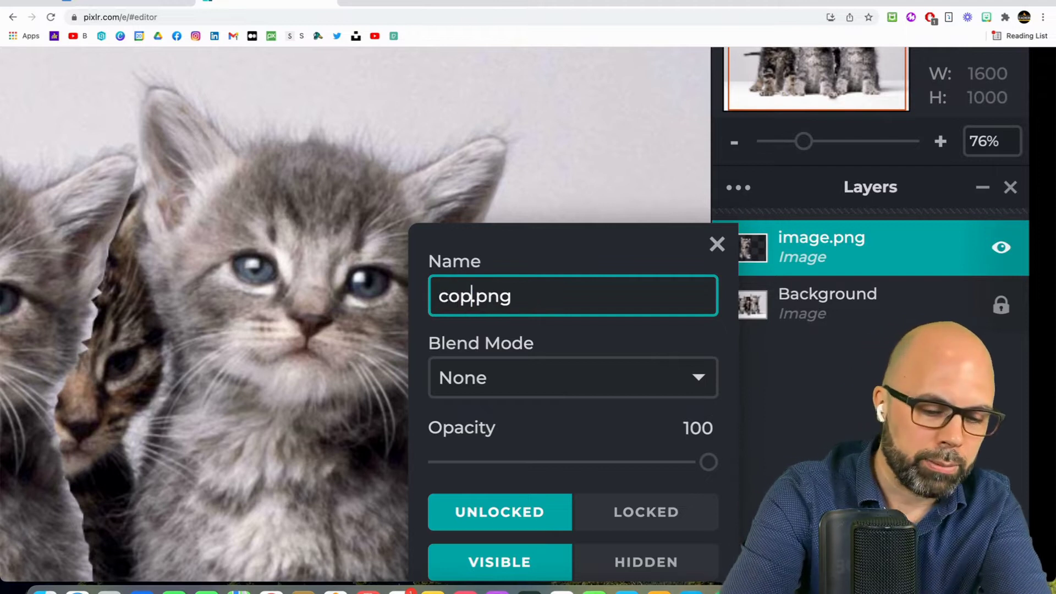
{"action": "key", "text": "Return"}
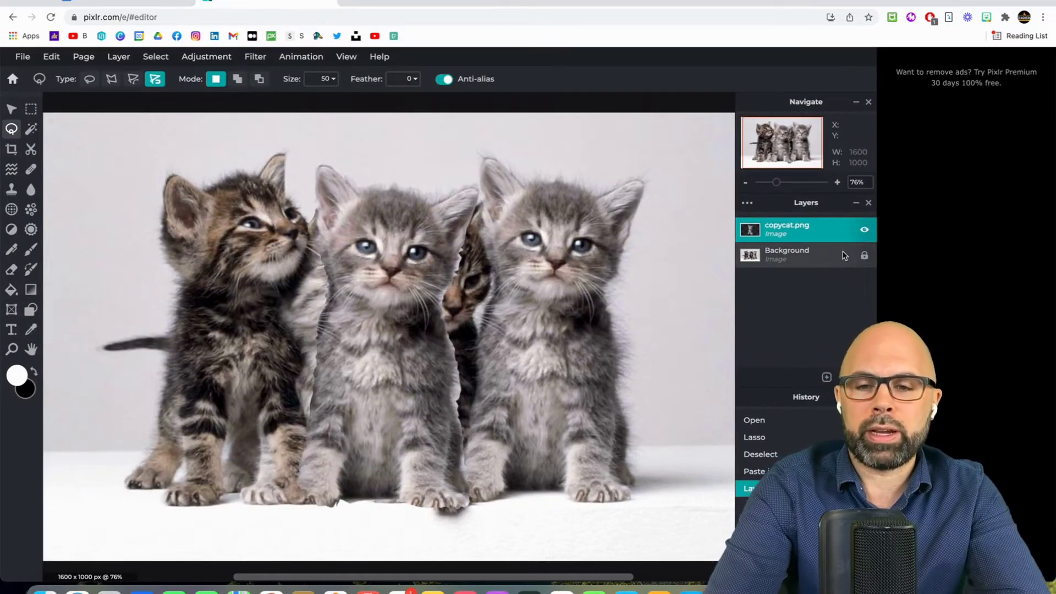
- Drag the copycat.png kitten to the canvas's left edge, around X 43, Y 131
{"action": "left_click", "coordinate": [822, 256]}
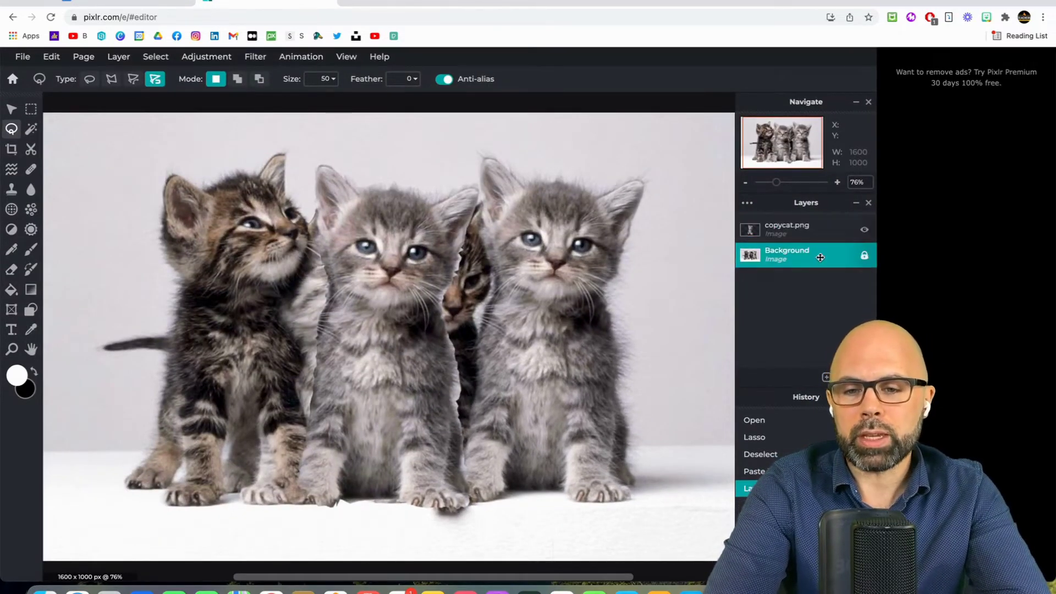
{"action": "left_click", "coordinate": [822, 229]}
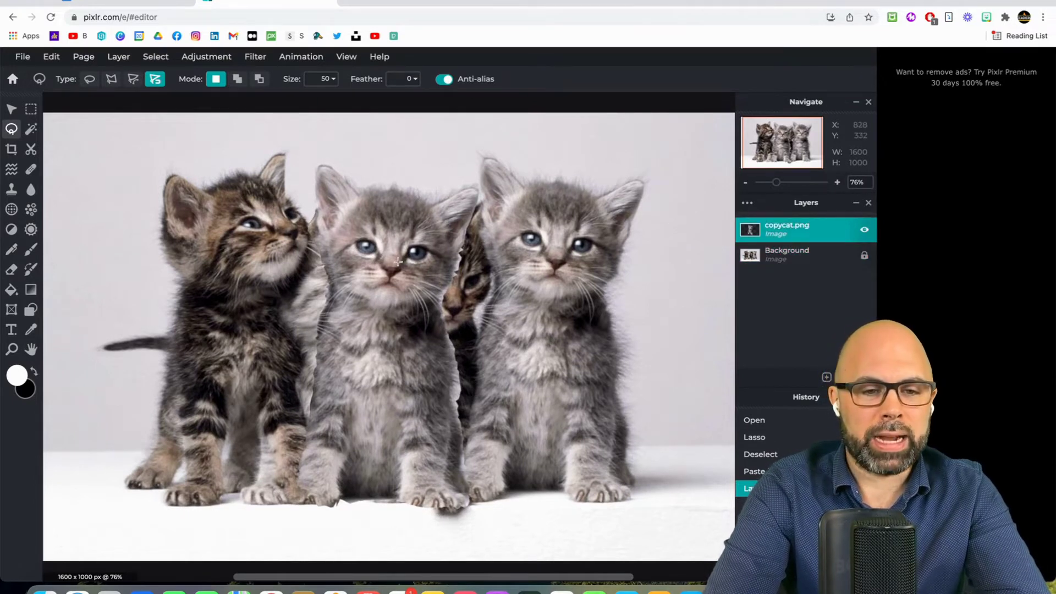
{"action": "left_click", "coordinate": [11, 109]}
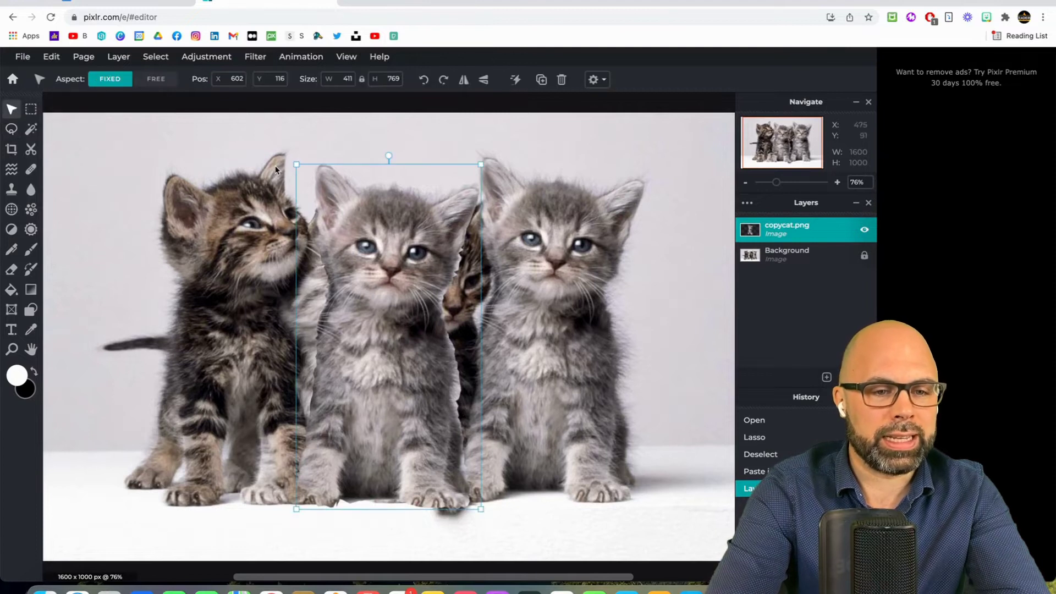
{"action": "left_click_drag", "start_coordinate": [377, 234], "coordinate": [394, 222]}
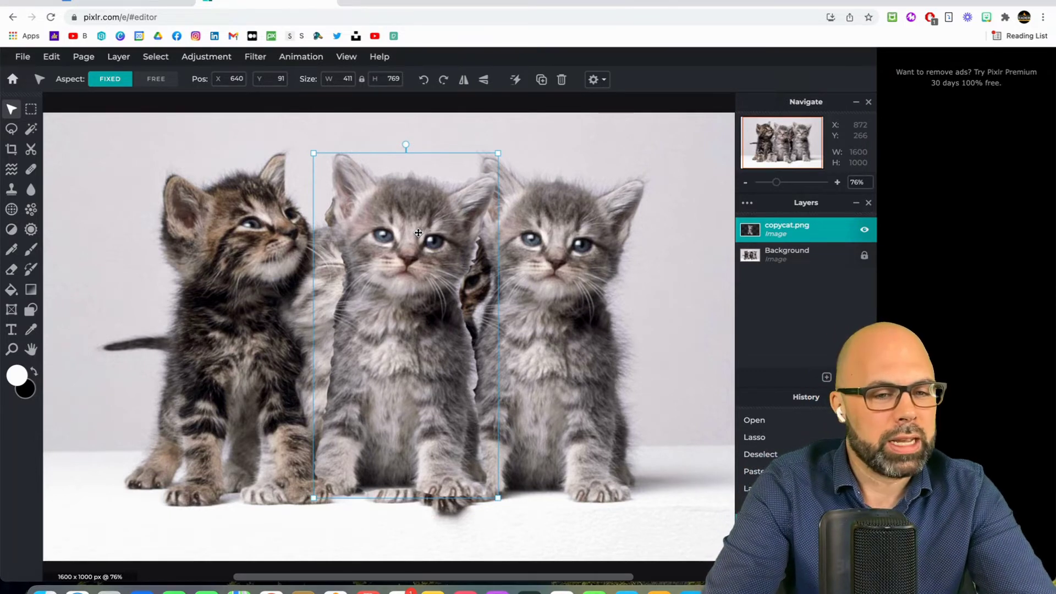
{"action": "left_click_drag", "start_coordinate": [418, 232], "coordinate": [150, 251]}
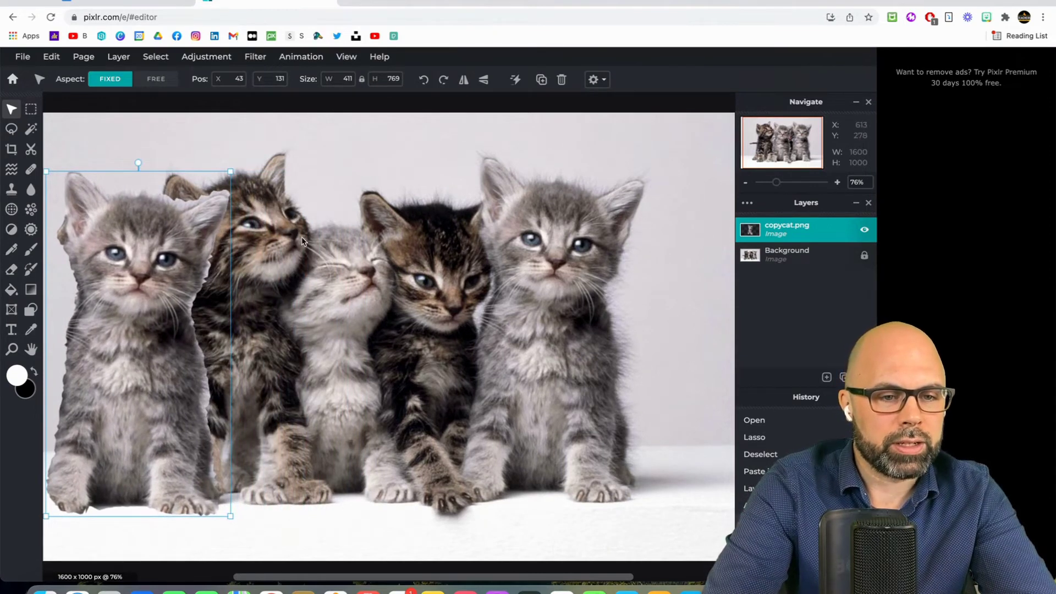
- Shrink the copied kitten slightly and nudge it up and left
{"action": "scroll", "coordinate": [301, 241], "scroll_direction": "down", "scroll_amount": 2}
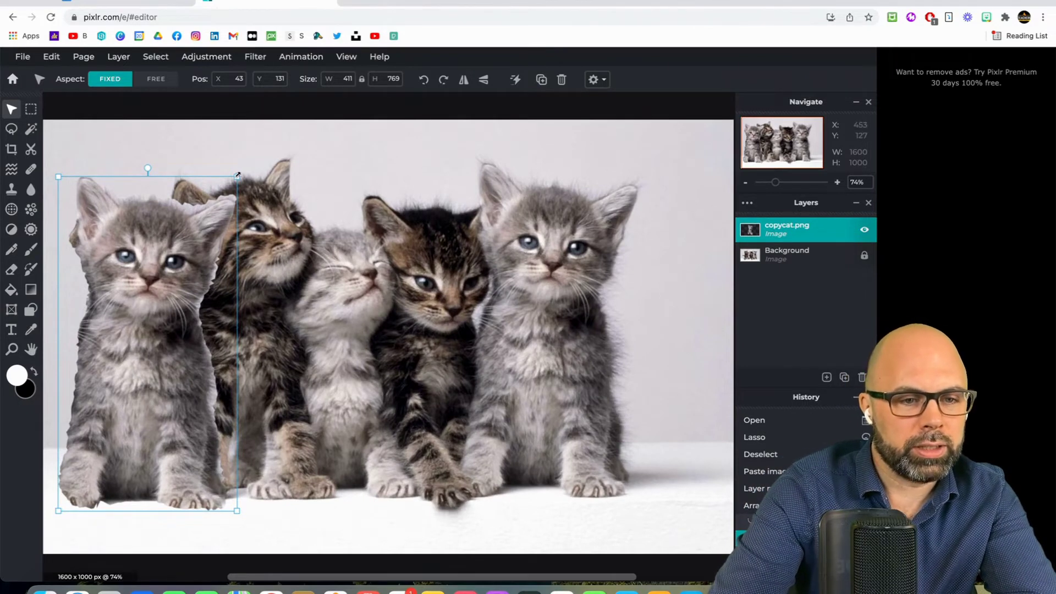
{"action": "left_click_drag", "start_coordinate": [237, 176], "coordinate": [221, 206]}
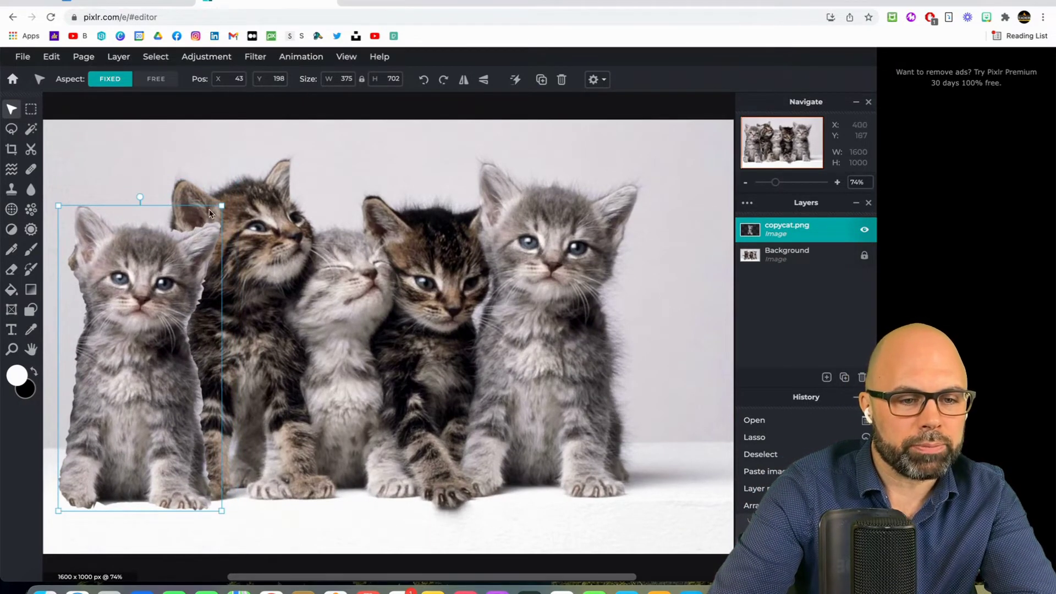
{"action": "left_click_drag", "start_coordinate": [169, 332], "coordinate": [163, 326]}
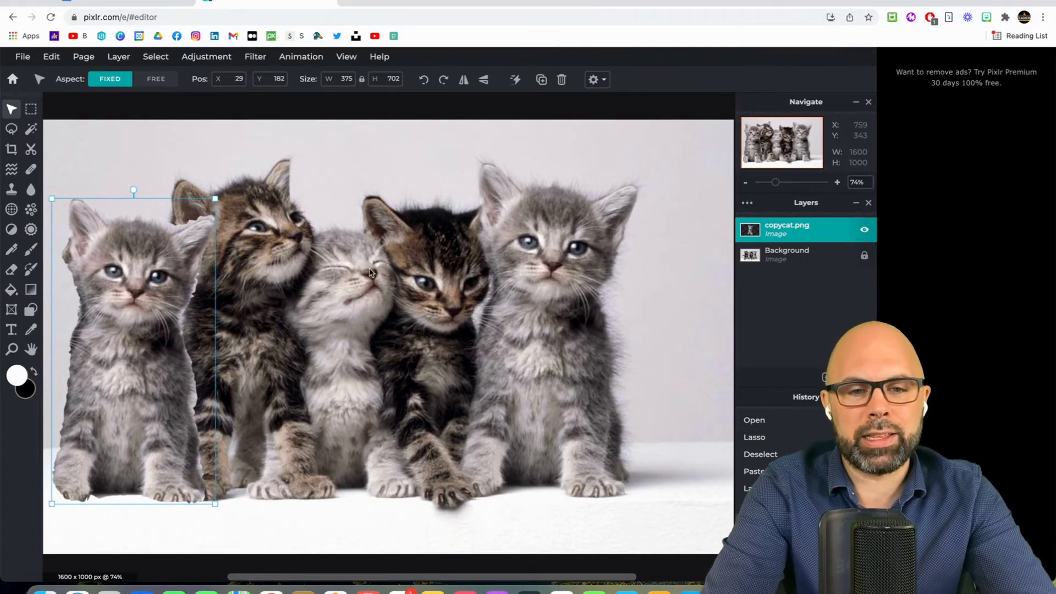
- Flip the kitten horizontally and resize it to 360 x 674 at X 49, Y 210
{"action": "left_click", "coordinate": [465, 81]}
{"action": "left_click", "coordinate": [465, 82]}
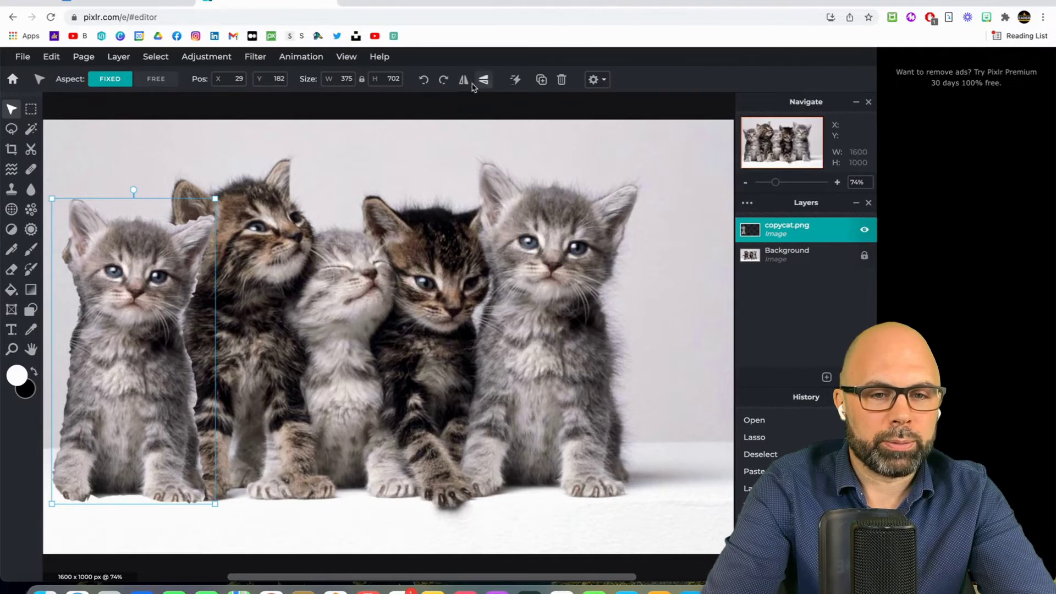
{"action": "left_click", "coordinate": [464, 83]}
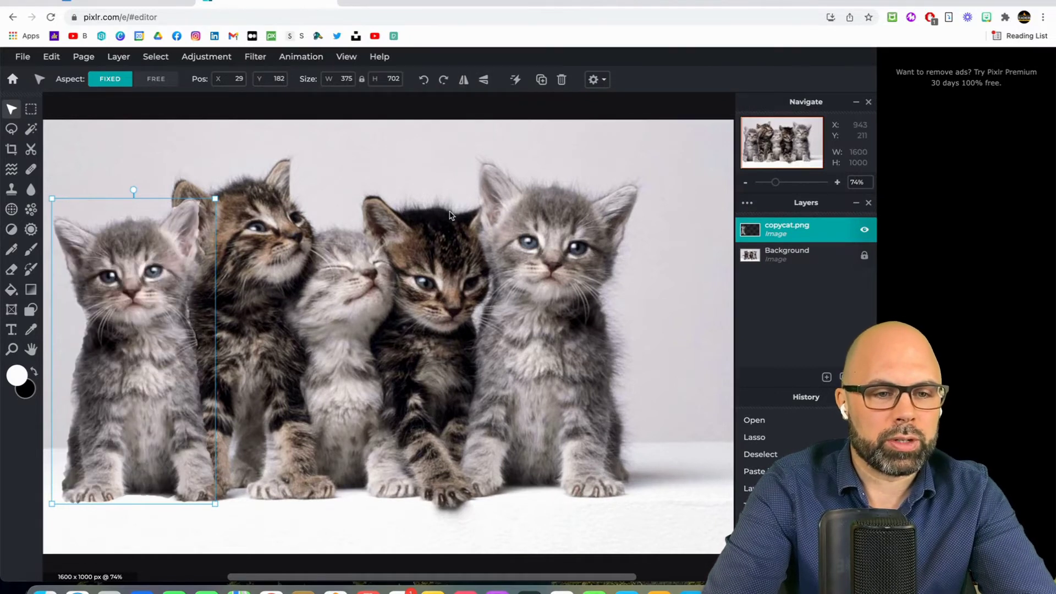
{"action": "left_click_drag", "start_coordinate": [215, 199], "coordinate": [207, 208]}
{"action": "left_click_drag", "start_coordinate": [139, 276], "coordinate": [148, 278]}
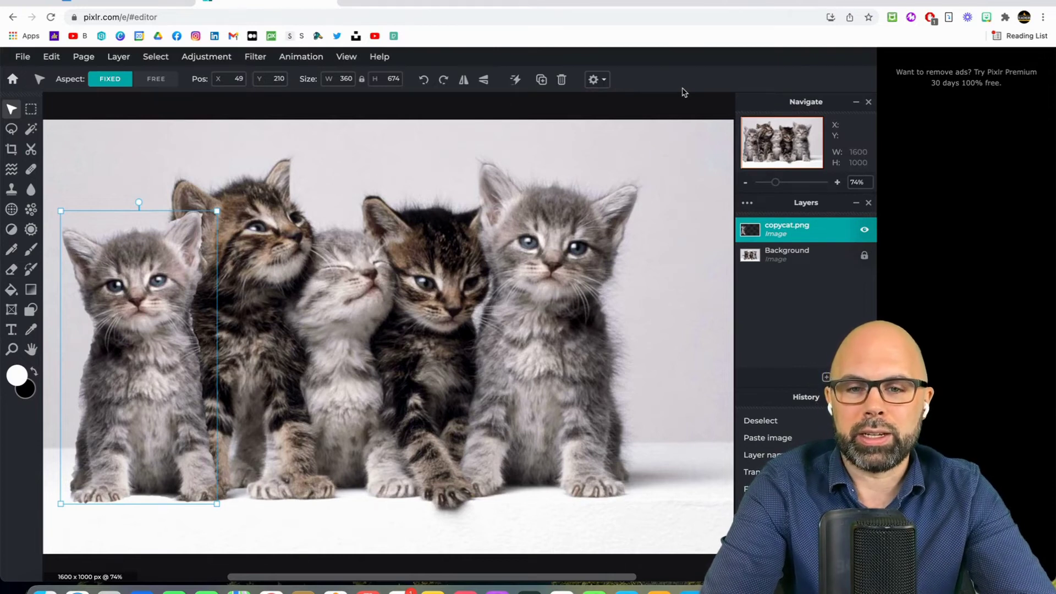
{"action": "left_click", "coordinate": [697, 170]}
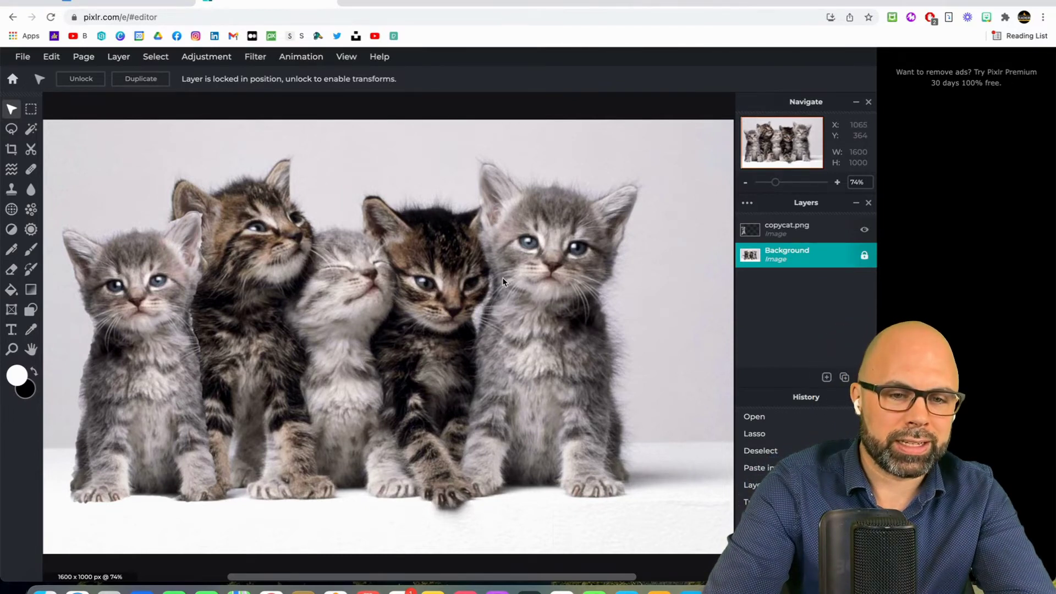
{"action": "scroll", "coordinate": [501, 283], "scroll_direction": "down", "scroll_amount": 5}
{"action": "scroll", "coordinate": [500, 283], "scroll_direction": "up", "scroll_amount": 3}
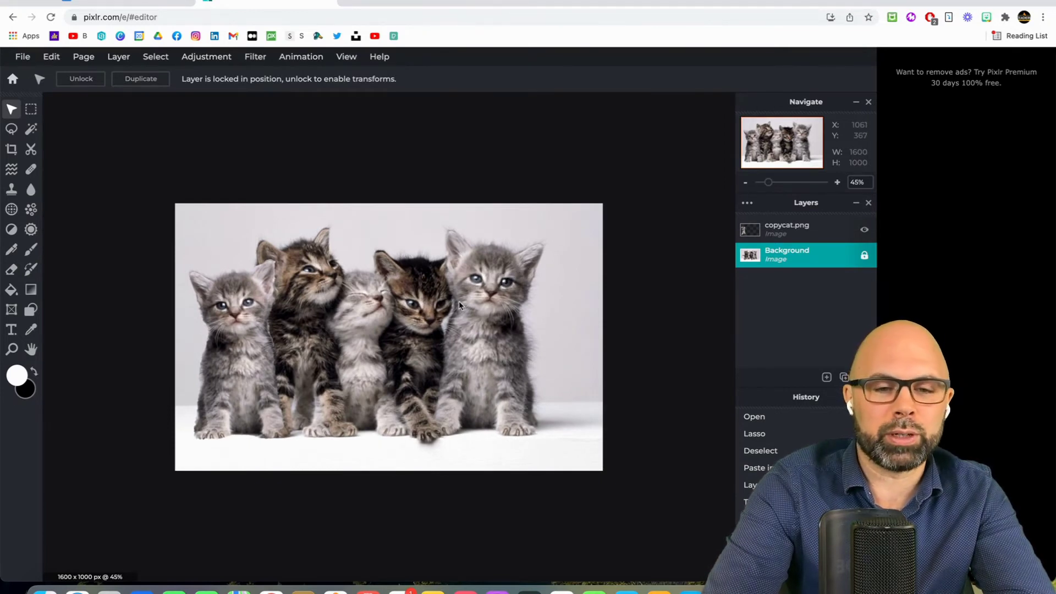
{"action": "scroll", "coordinate": [458, 301], "scroll_direction": "up", "scroll_amount": 1}
{"action": "scroll", "coordinate": [458, 301], "scroll_direction": "up", "scroll_amount": 5}
{"action": "scroll", "coordinate": [459, 304], "scroll_direction": "down", "scroll_amount": 4}
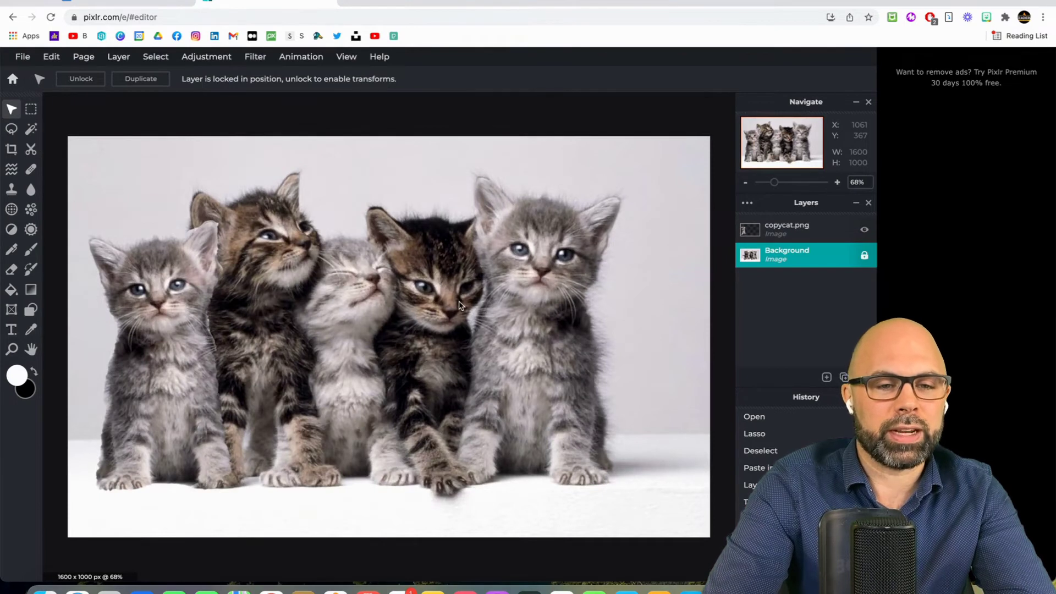
- Save the composite as PNG named copycat5.png in the Tutorials and Tech Tips folder
{"action": "left_click", "coordinate": [22, 60]}
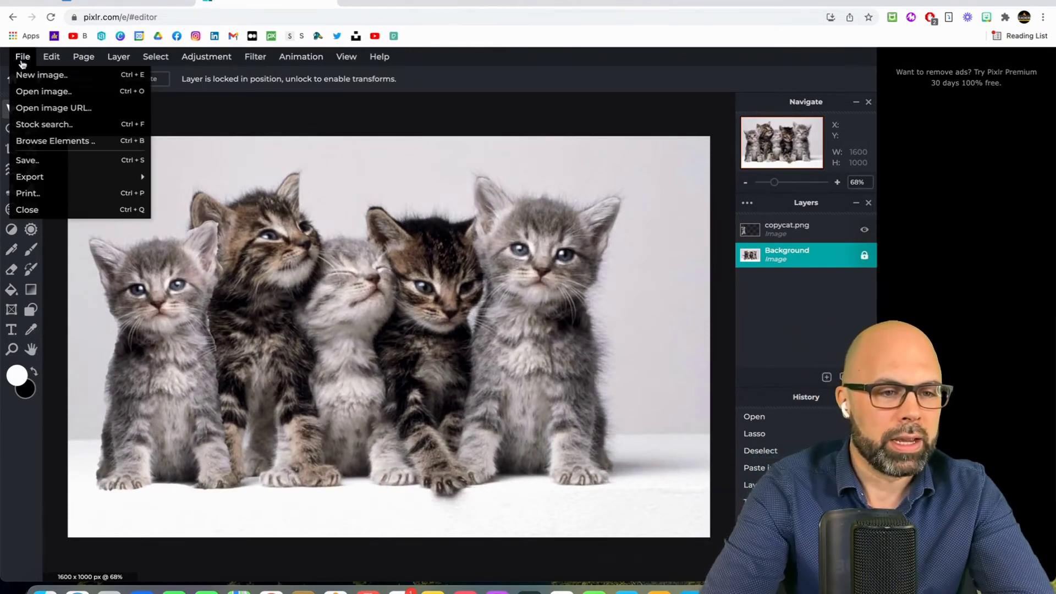
{"action": "left_click", "coordinate": [42, 161]}
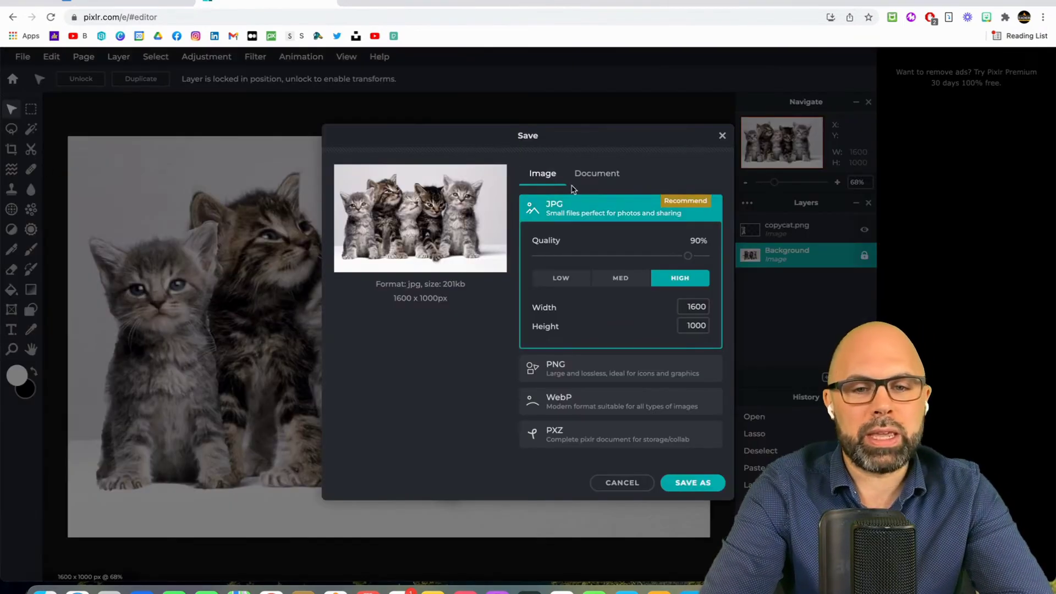
{"action": "left_click", "coordinate": [663, 372]}
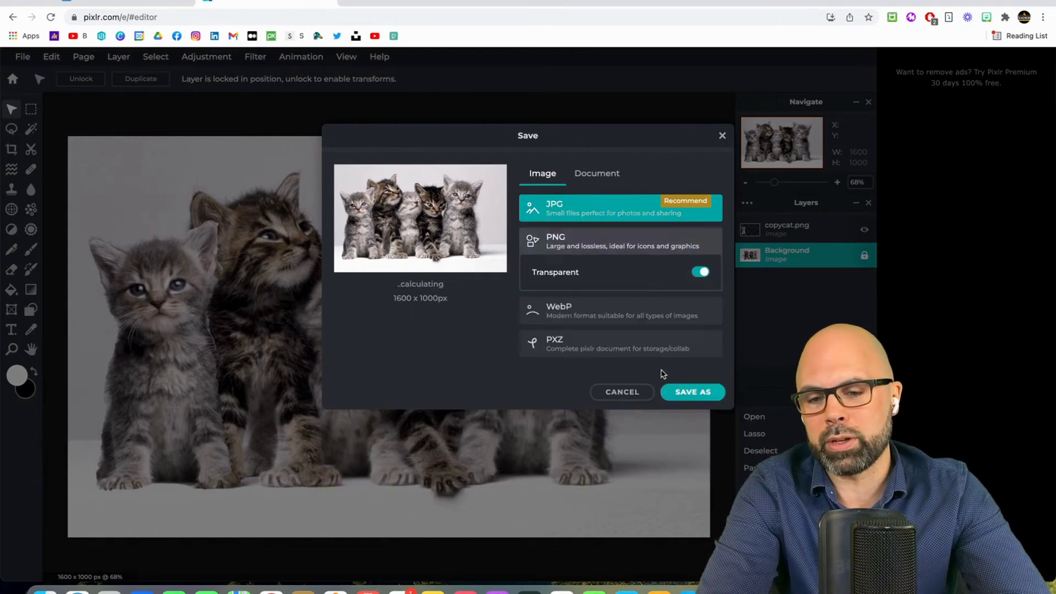
{"action": "left_click", "coordinate": [704, 392]}
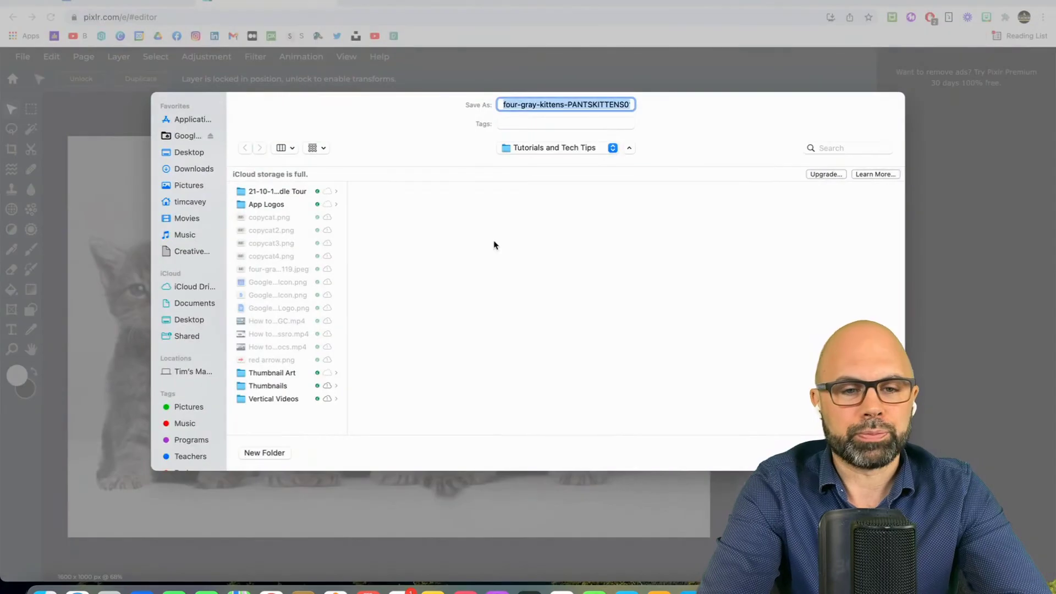
{"action": "left_click", "coordinate": [536, 104]}
{"action": "key", "text": "BackSpace"}
{"action": "type", "text": "5"}
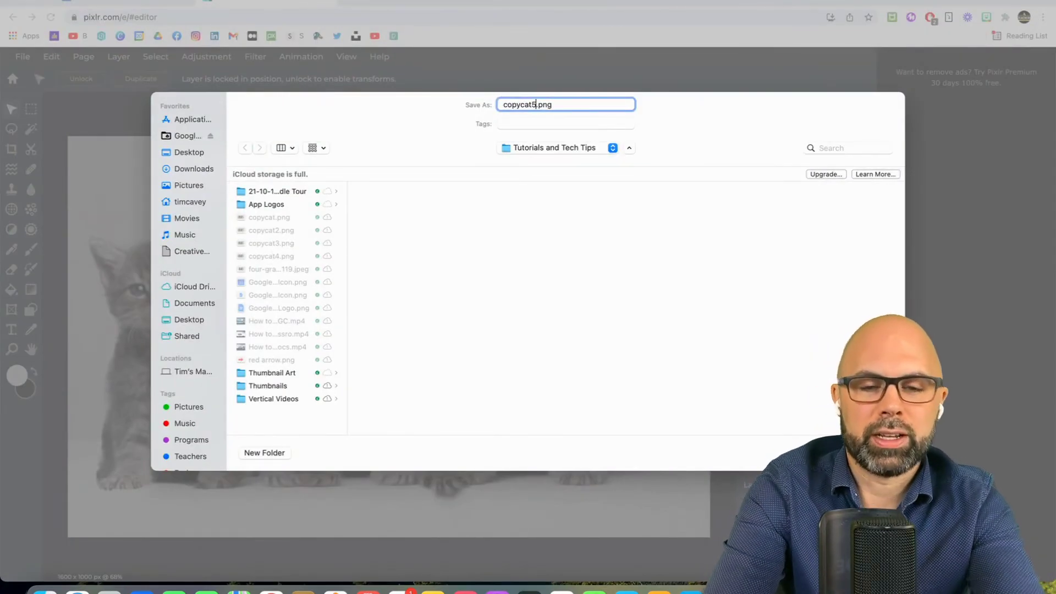
{"action": "key", "text": "Return"}
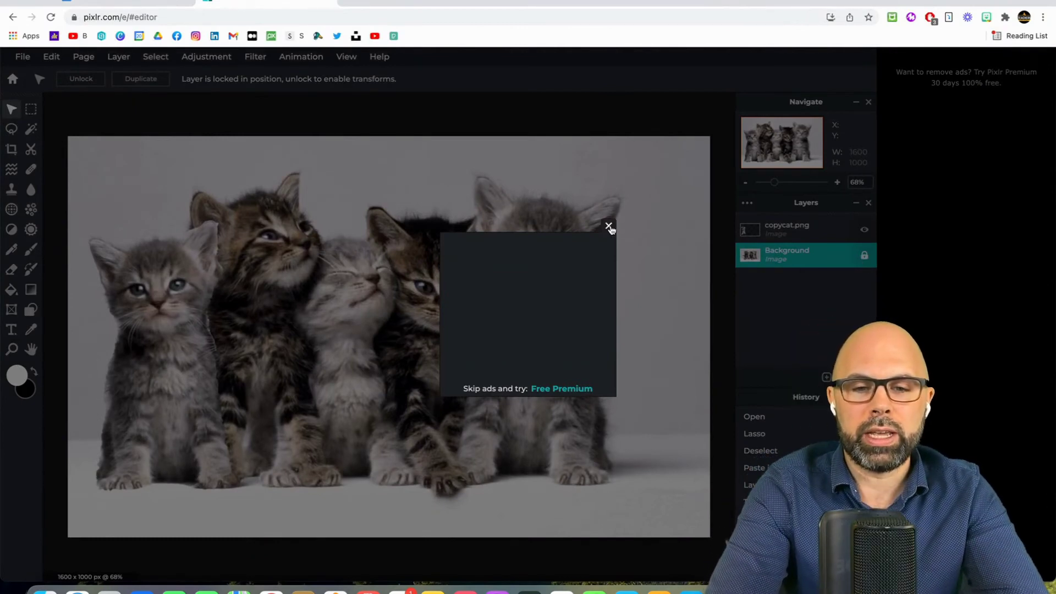
- Dismiss the post-save ad and reselect the copycat.png layer
{"action": "left_click", "coordinate": [612, 229]}
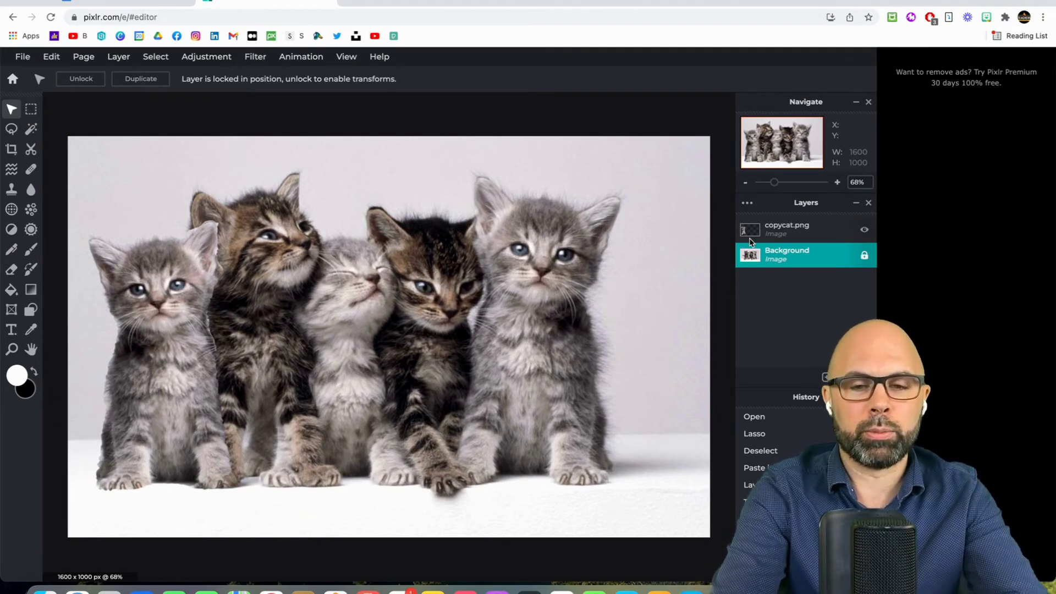
{"action": "left_click", "coordinate": [825, 231]}
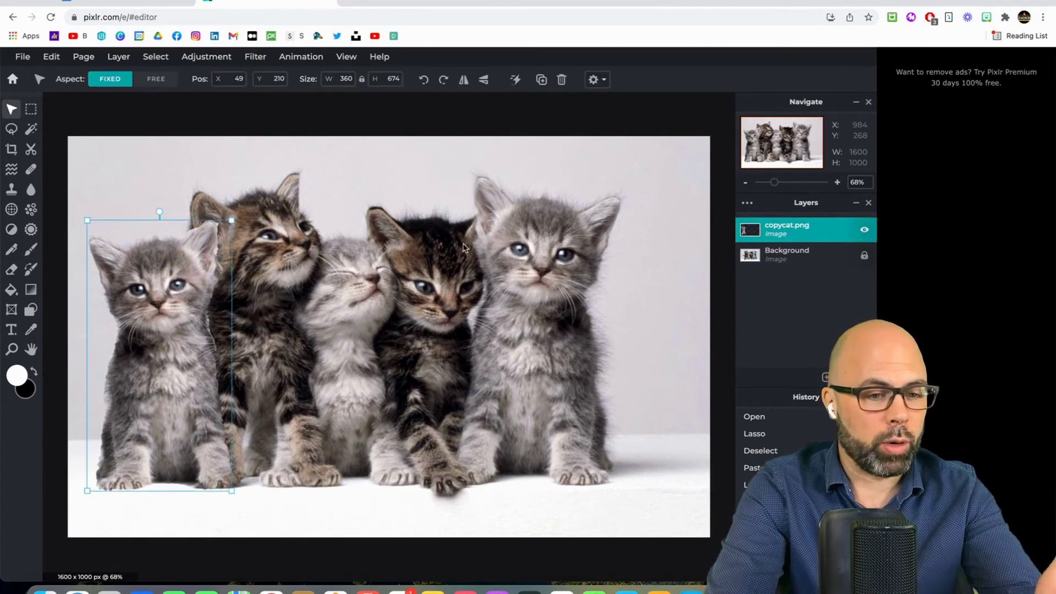